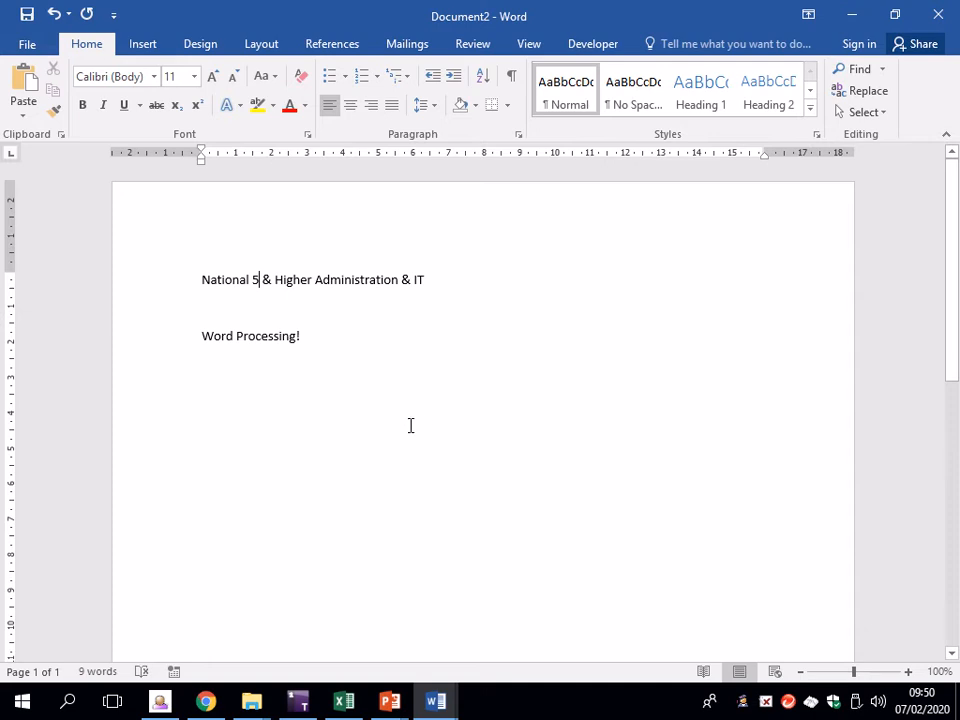
{"action": "triple_click", "coordinate": [161, 281]}
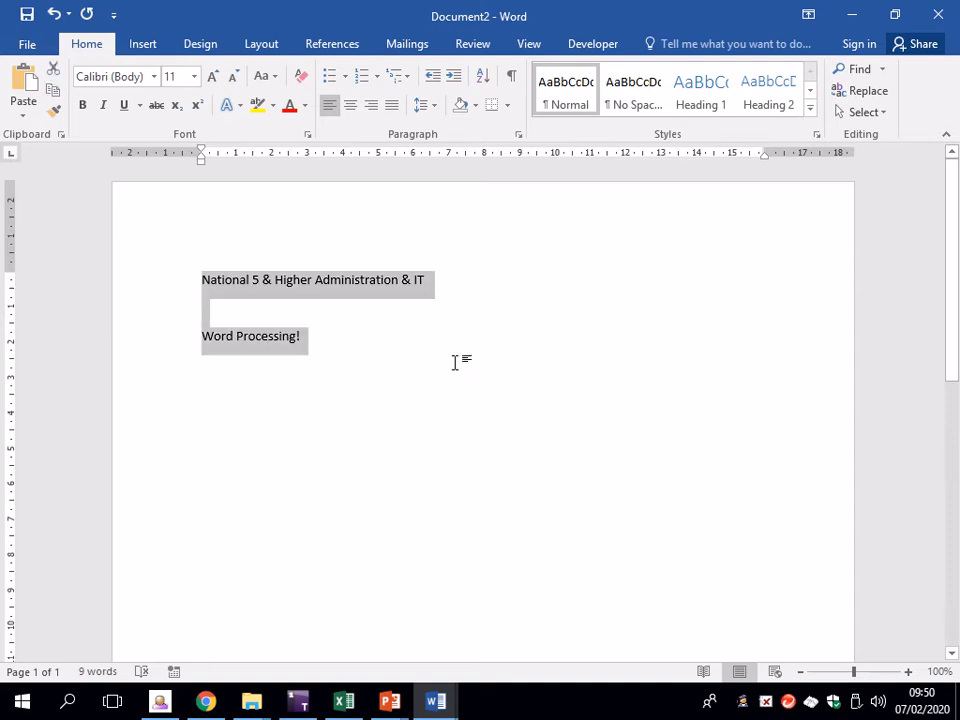
{"action": "left_click", "coordinate": [381, 381]}
{"action": "scroll", "coordinate": [684, 311], "scroll_direction": "down", "scroll_amount": 10}
{"action": "scroll", "coordinate": [678, 305], "scroll_direction": "up", "scroll_amount": 10}
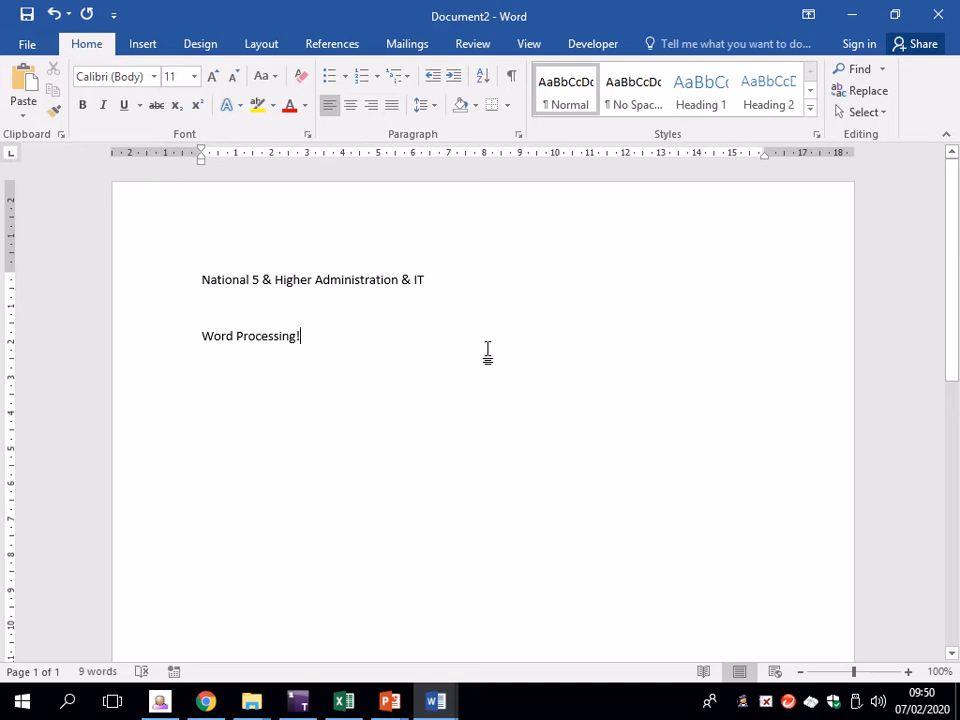
{"action": "left_click", "coordinate": [300, 308]}
{"action": "left_click", "coordinate": [305, 403]}
{"action": "left_click_drag", "start_coordinate": [424, 280], "coordinate": [103, 285]}
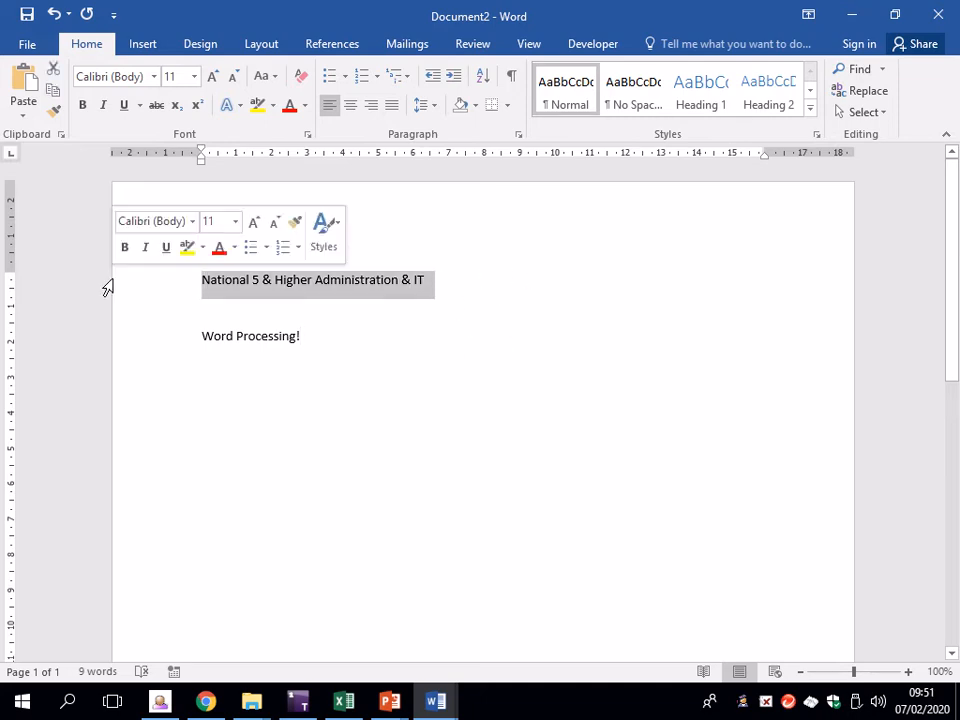
{"action": "left_click", "coordinate": [255, 336]}
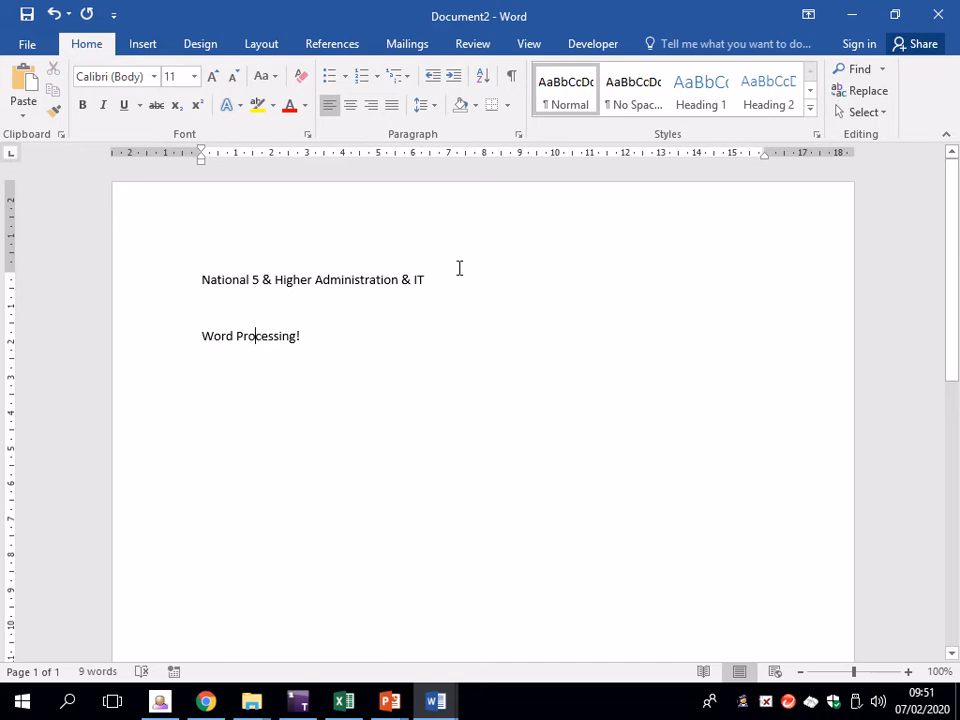
Step: Step the font size of the heading "National 5 & Higher Administration & IT" up and down, ending at 16 pt
{"action": "left_click_drag", "start_coordinate": [459, 268], "coordinate": [154, 276]}
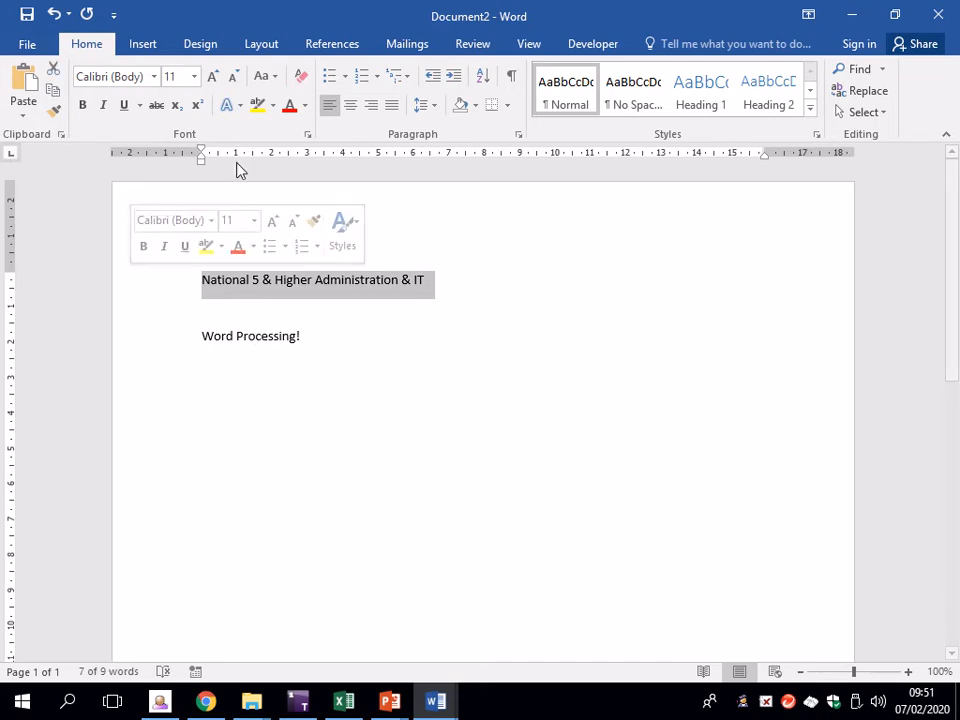
{"action": "left_click", "coordinate": [213, 78]}
{"action": "left_click", "coordinate": [213, 78]}
{"action": "left_click", "coordinate": [213, 78]}
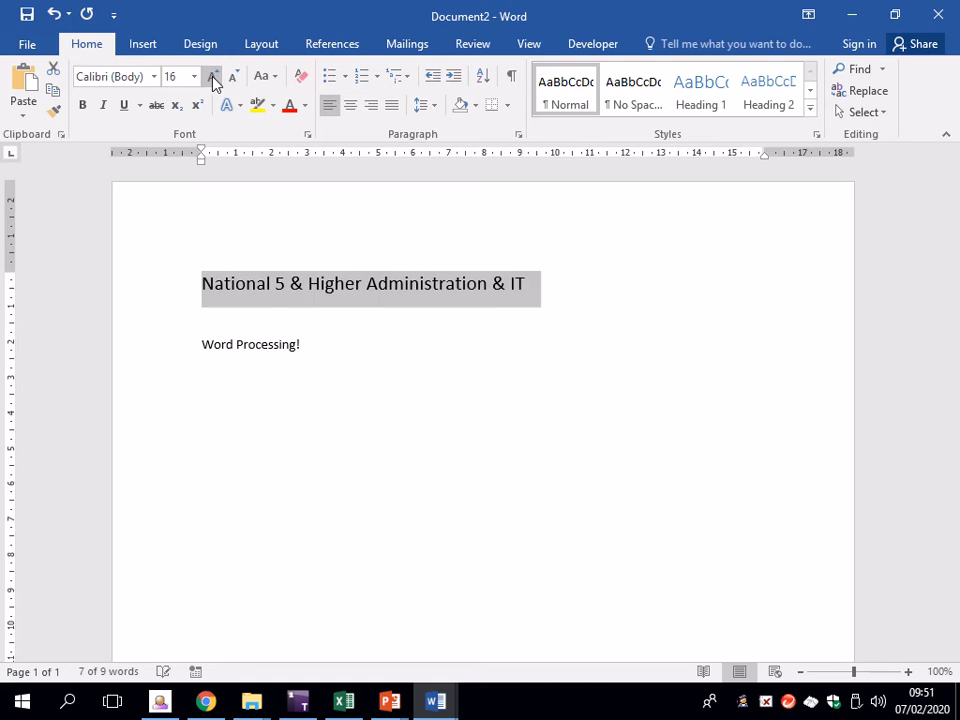
{"action": "left_click", "coordinate": [213, 78]}
{"action": "left_click", "coordinate": [232, 78]}
{"action": "left_click", "coordinate": [232, 78]}
{"action": "left_click", "coordinate": [232, 78]}
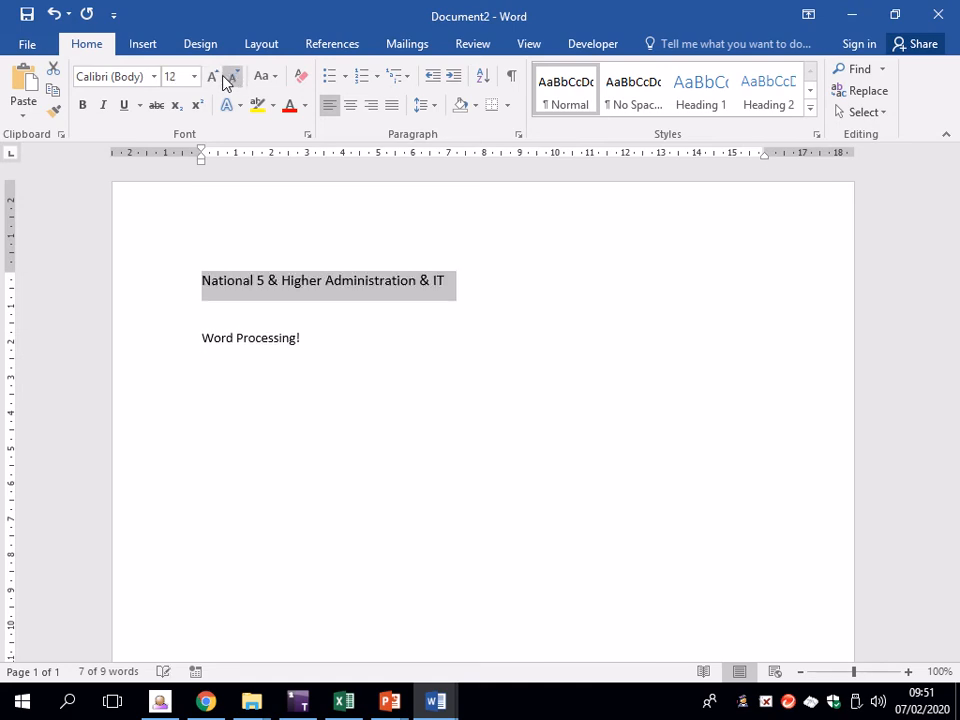
{"action": "left_click", "coordinate": [219, 78]}
{"action": "left_click", "coordinate": [219, 78]}
{"action": "left_click", "coordinate": [218, 77]}
{"action": "left_click", "coordinate": [233, 77]}
{"action": "left_click", "coordinate": [233, 77]}
{"action": "left_click", "coordinate": [215, 79]}
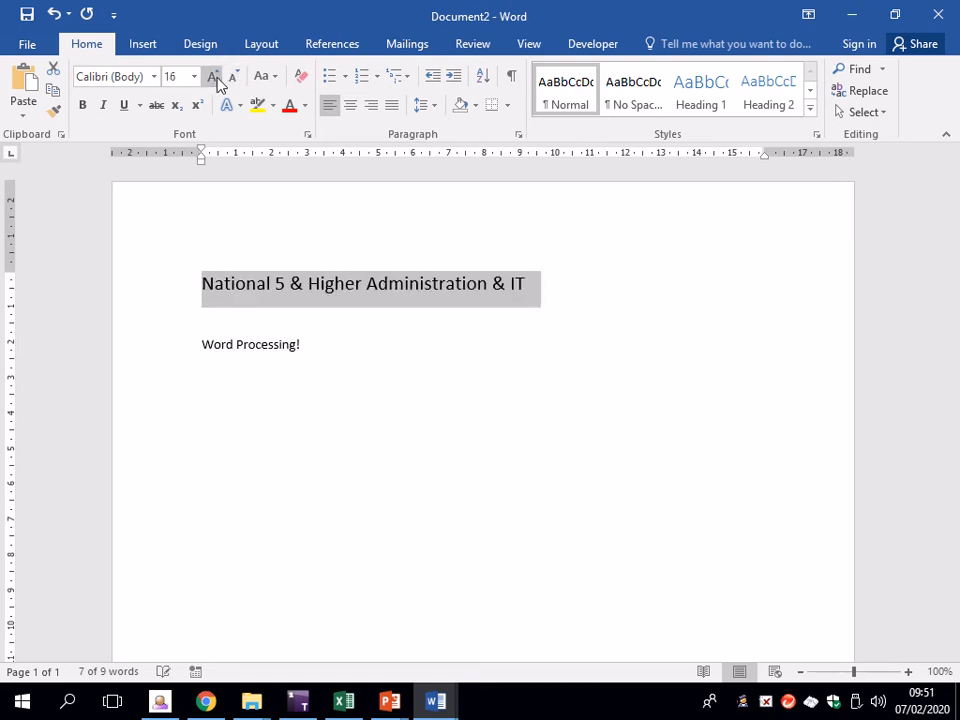
{"action": "left_click", "coordinate": [216, 79]}
{"action": "left_click", "coordinate": [232, 78]}
Step: Set the font size of the heading "National 5 & Higher Administration & IT" to 48 pt
{"action": "left_click", "coordinate": [194, 77]}
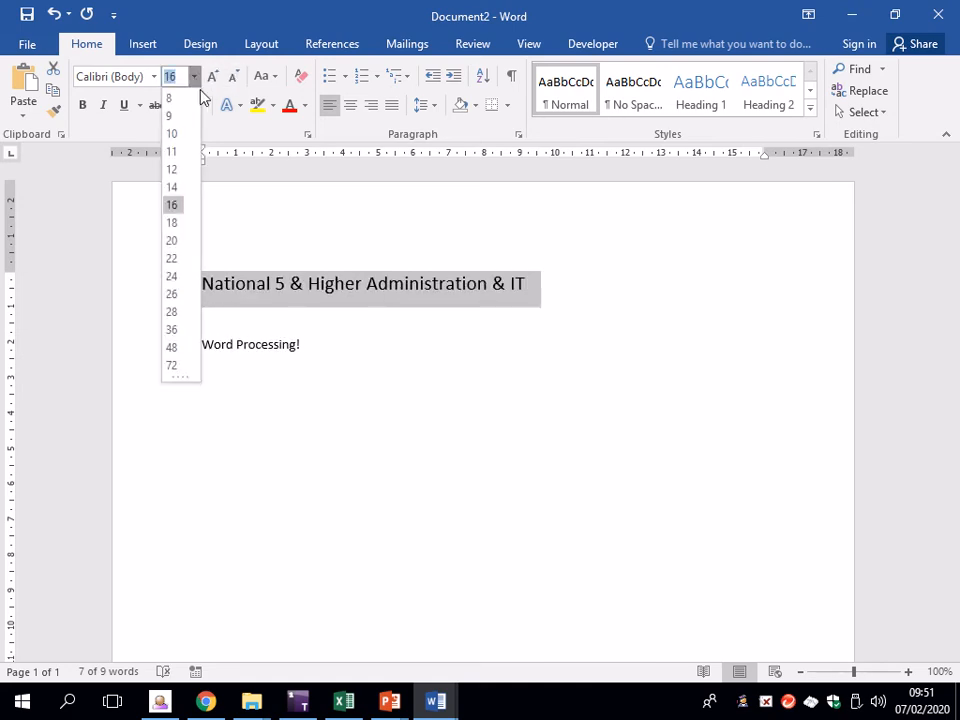
{"action": "left_click", "coordinate": [172, 347]}
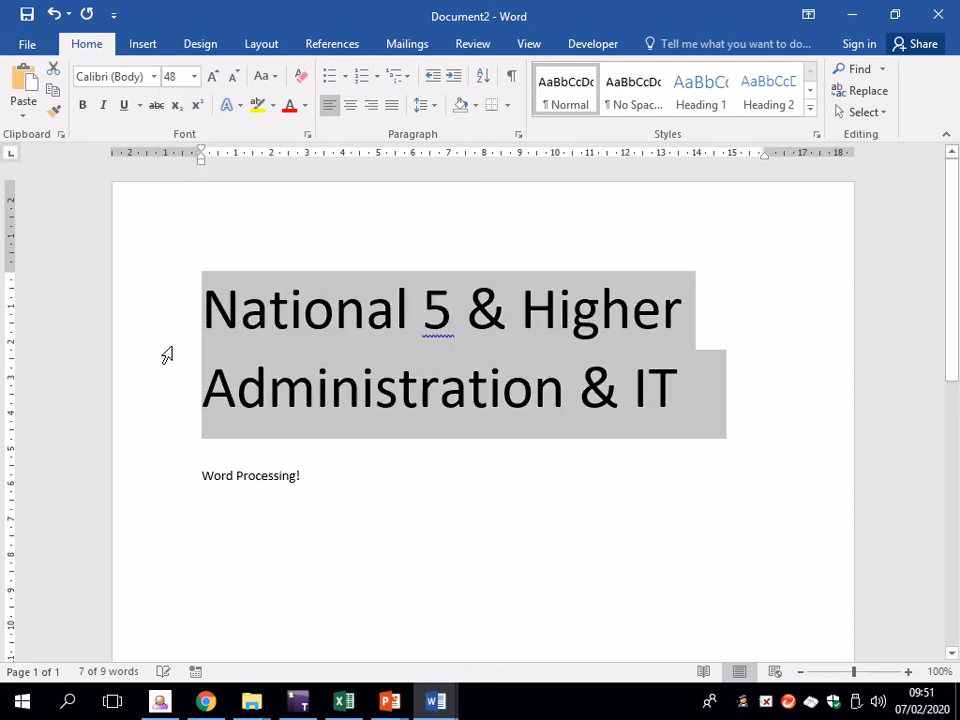
{"action": "left_click", "coordinate": [400, 331]}
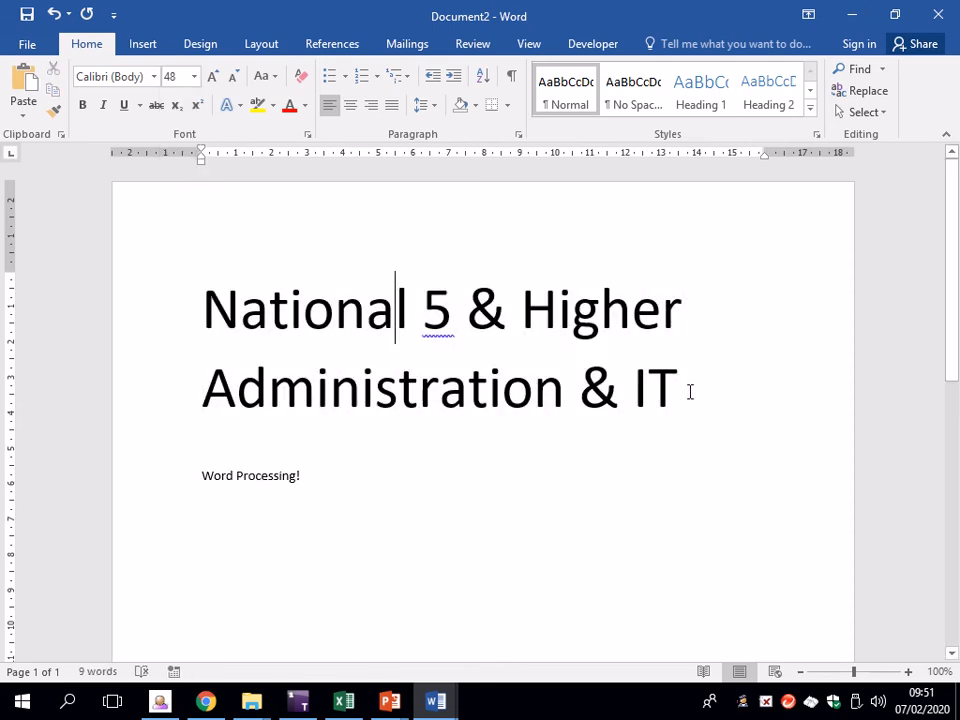
{"action": "left_click_drag", "start_coordinate": [690, 390], "coordinate": [262, 327]}
{"action": "left_click", "coordinate": [466, 388]}
Step: Change the heading's font to Adventurer Black SF and reduce its size to 36 pt
{"action": "left_click_drag", "start_coordinate": [673, 399], "coordinate": [193, 339]}
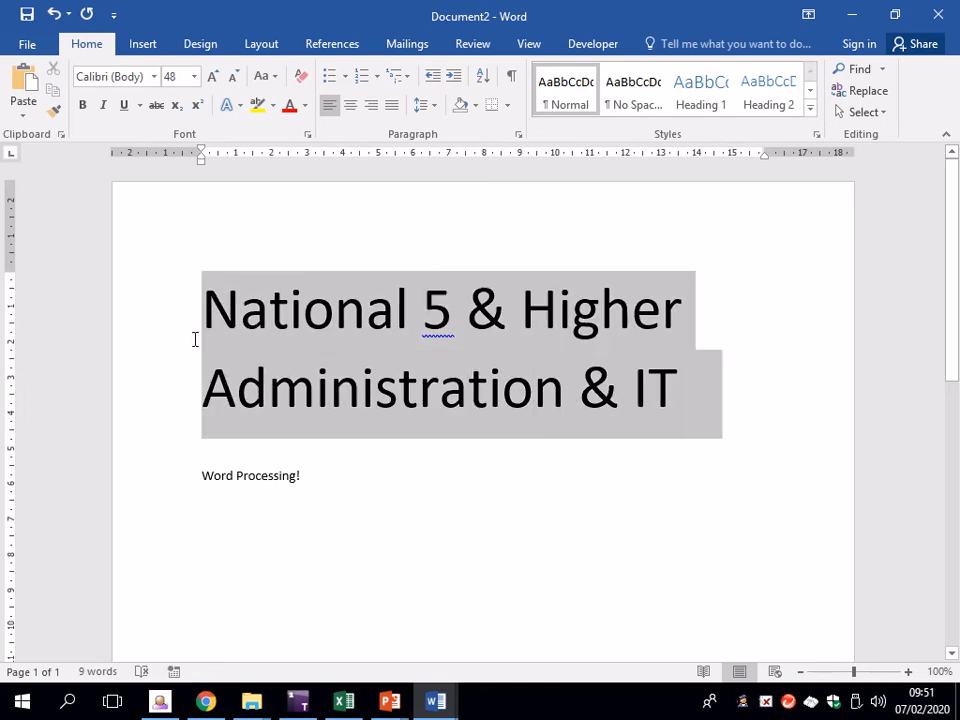
{"action": "left_click", "coordinate": [155, 78]}
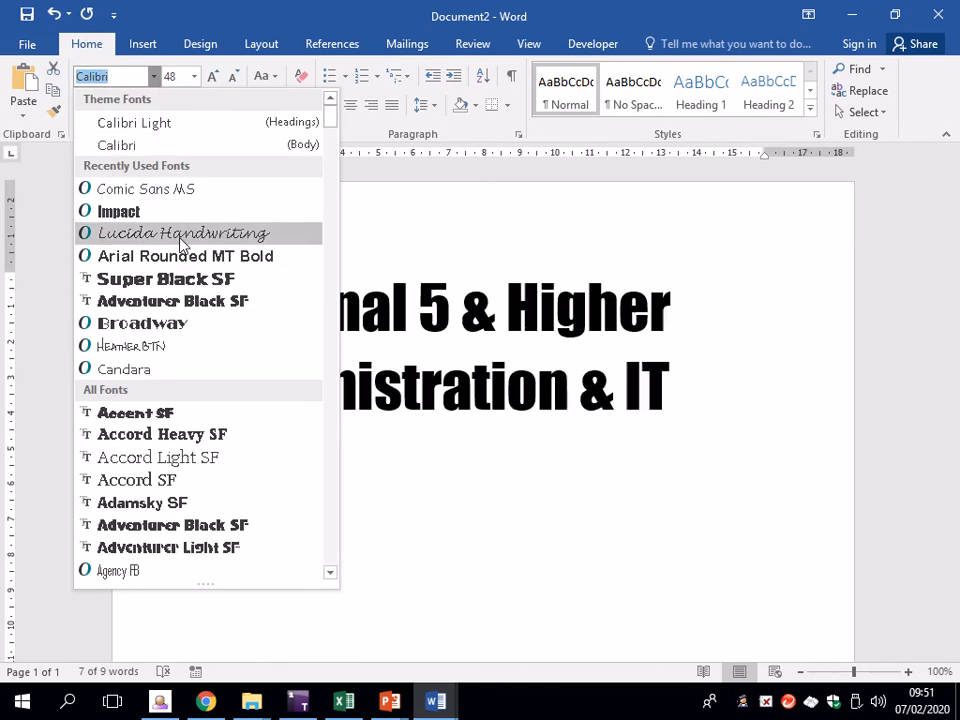
{"action": "left_click", "coordinate": [200, 298]}
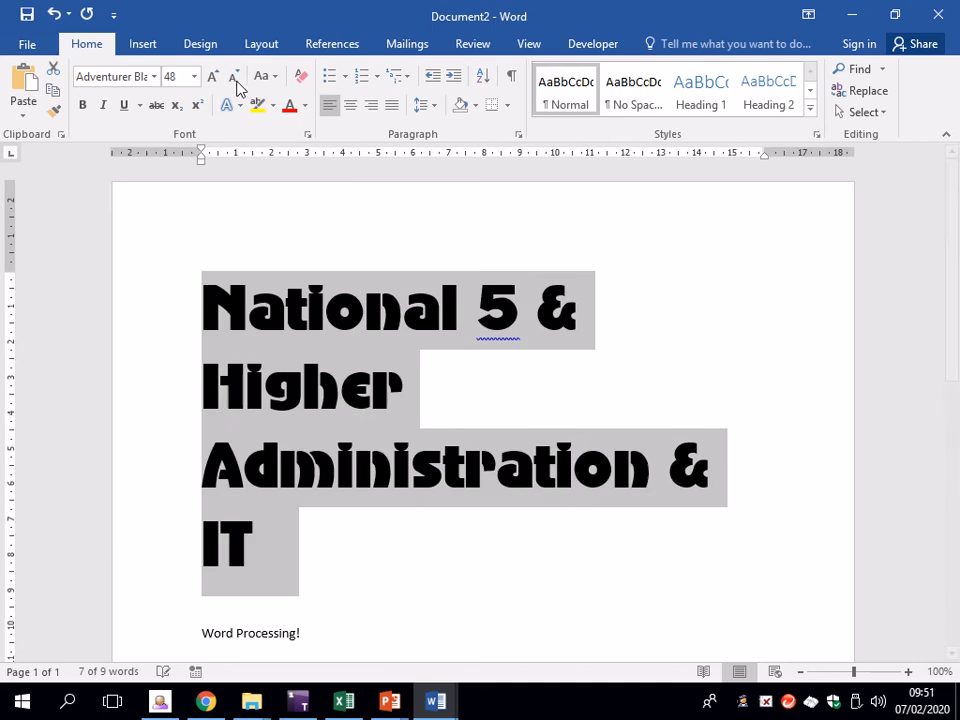
{"action": "left_click", "coordinate": [233, 76]}
{"action": "left_click", "coordinate": [420, 362]}
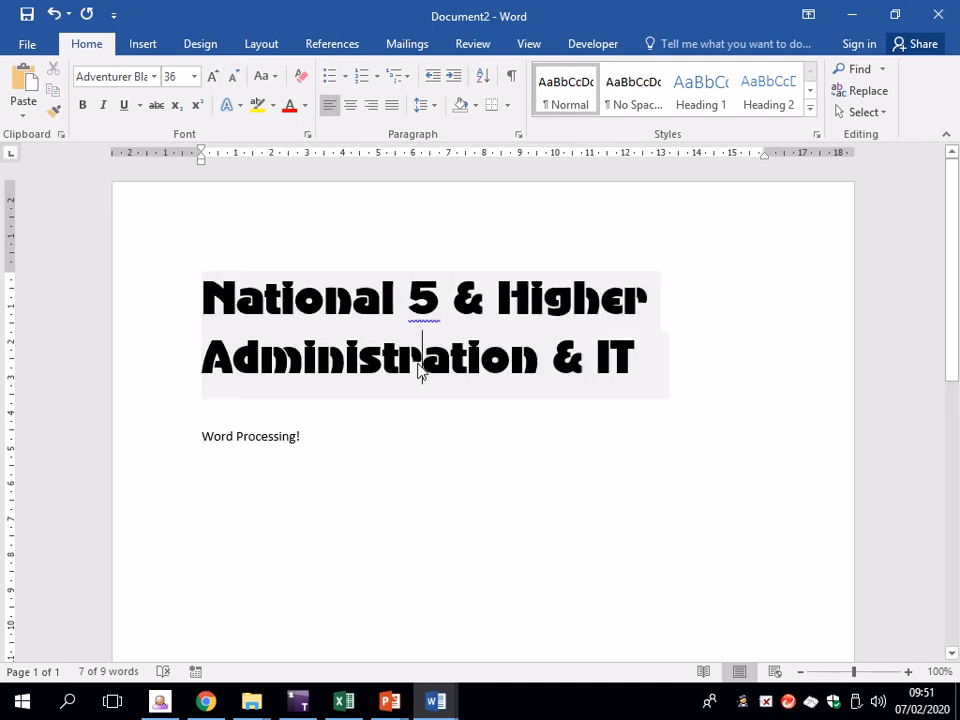
{"action": "left_click", "coordinate": [586, 362]}
Step: Highlight both lines of the heading text in purple
{"action": "left_click_drag", "start_coordinate": [662, 371], "coordinate": [225, 300]}
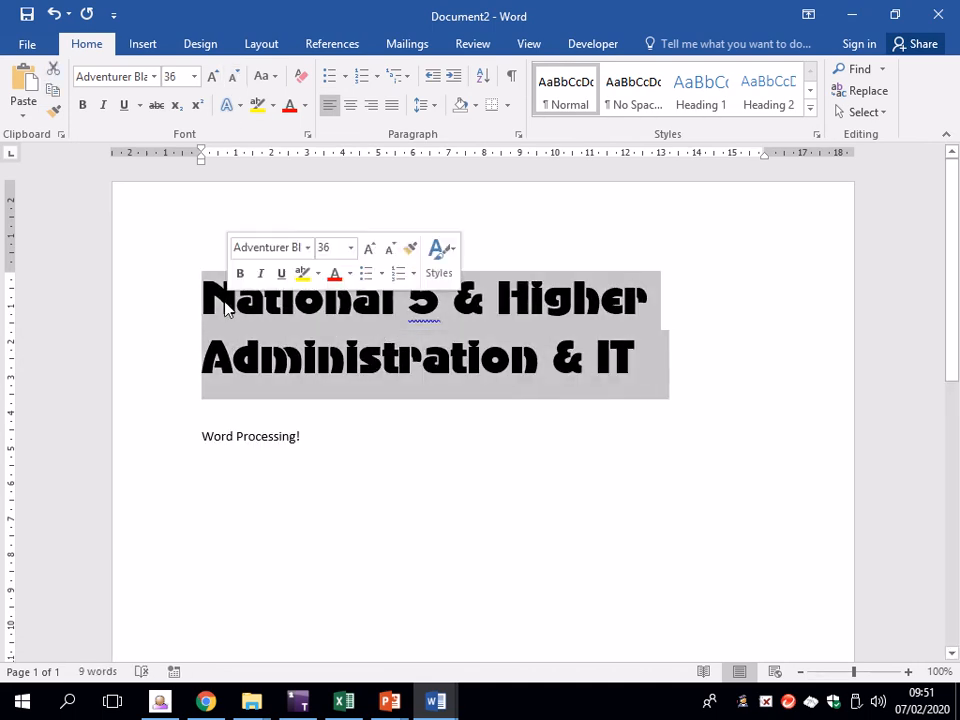
{"action": "left_click", "coordinate": [261, 357]}
{"action": "left_click_drag", "start_coordinate": [641, 363], "coordinate": [215, 356]}
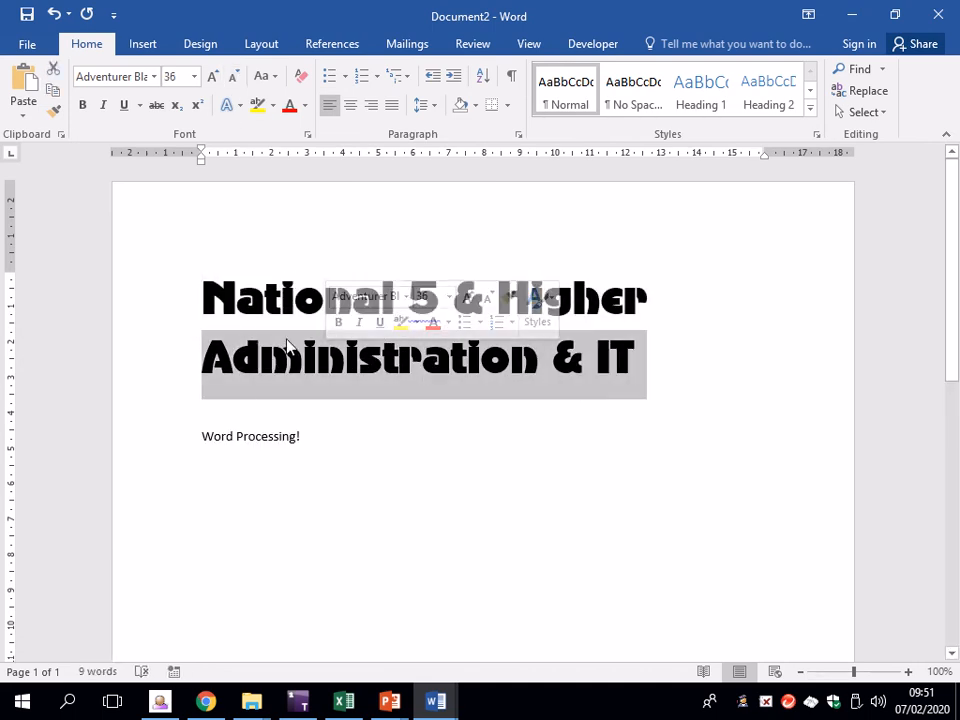
{"action": "left_click", "coordinate": [261, 350]}
{"action": "left_click_drag", "start_coordinate": [204, 299], "coordinate": [701, 345]}
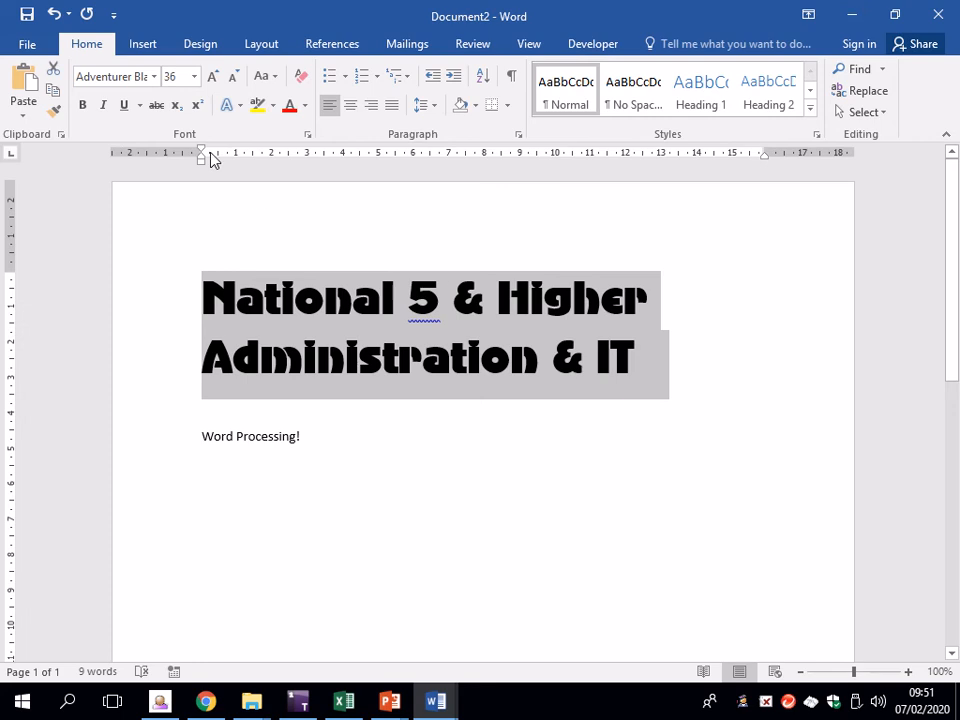
{"action": "left_click", "coordinate": [272, 106]}
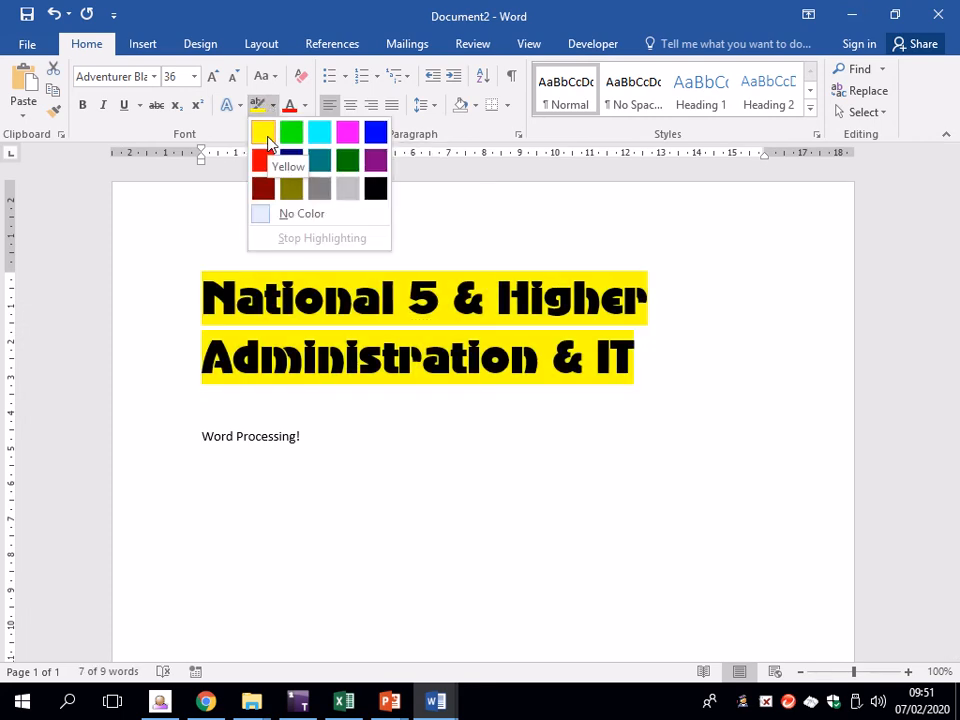
{"action": "left_click", "coordinate": [376, 162]}
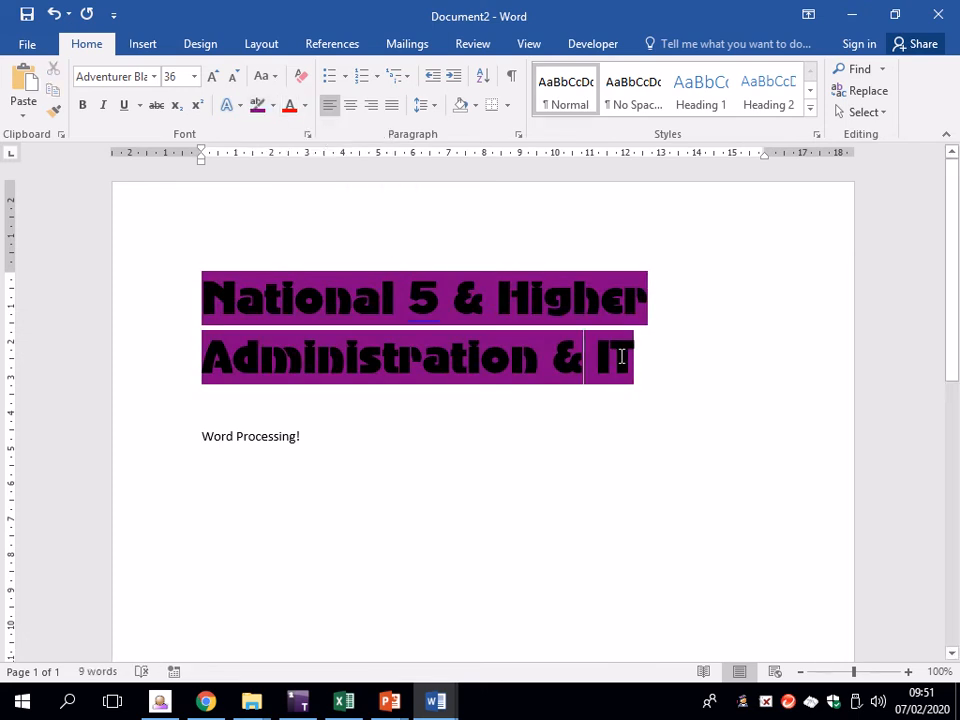
Step: Set the font colour of the whole purple-highlighted heading to white
{"action": "left_click_drag", "start_coordinate": [630, 355], "coordinate": [255, 302]}
{"action": "left_click", "coordinate": [304, 108]}
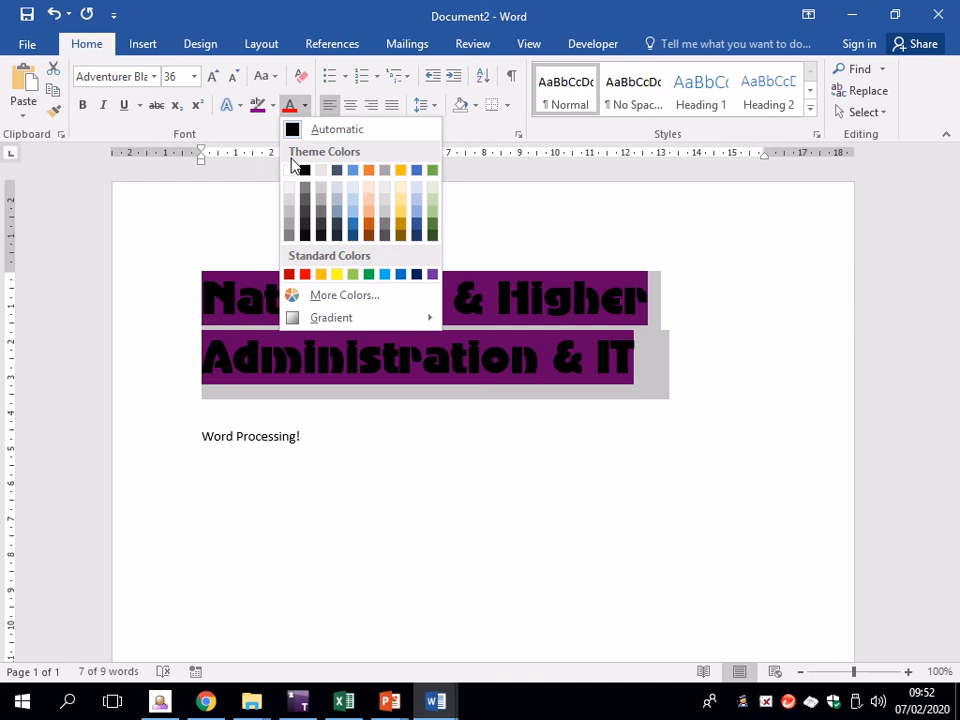
{"action": "left_click", "coordinate": [290, 172]}
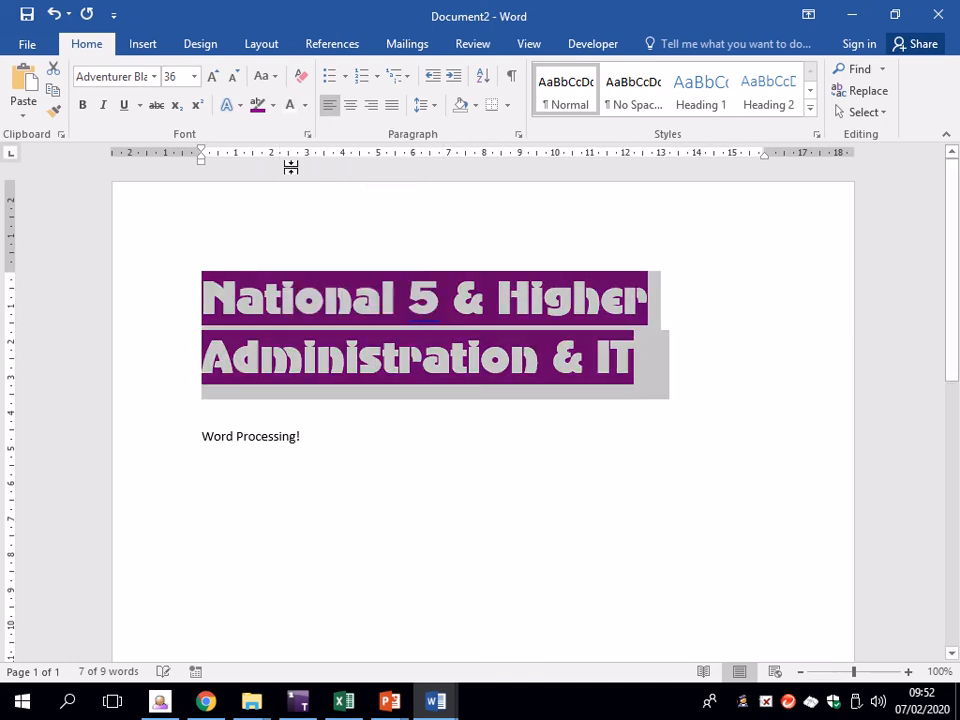
{"action": "left_click", "coordinate": [428, 416]}
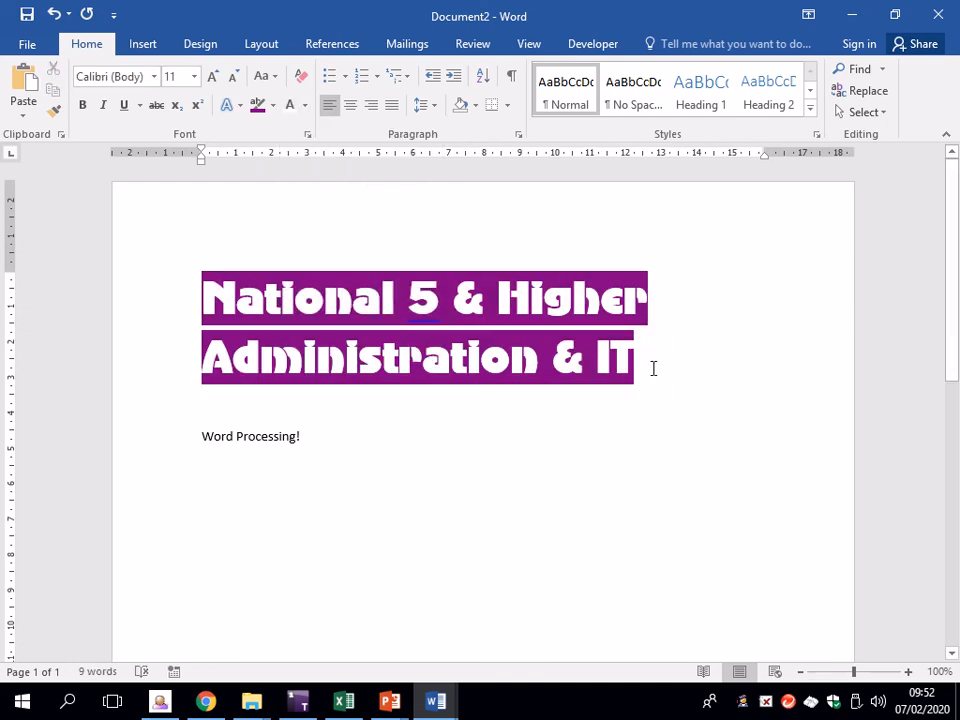
Step: Try right, centred and justified alignment on the heading, ending with it centred on the page
{"action": "left_click_drag", "start_coordinate": [653, 369], "coordinate": [178, 306]}
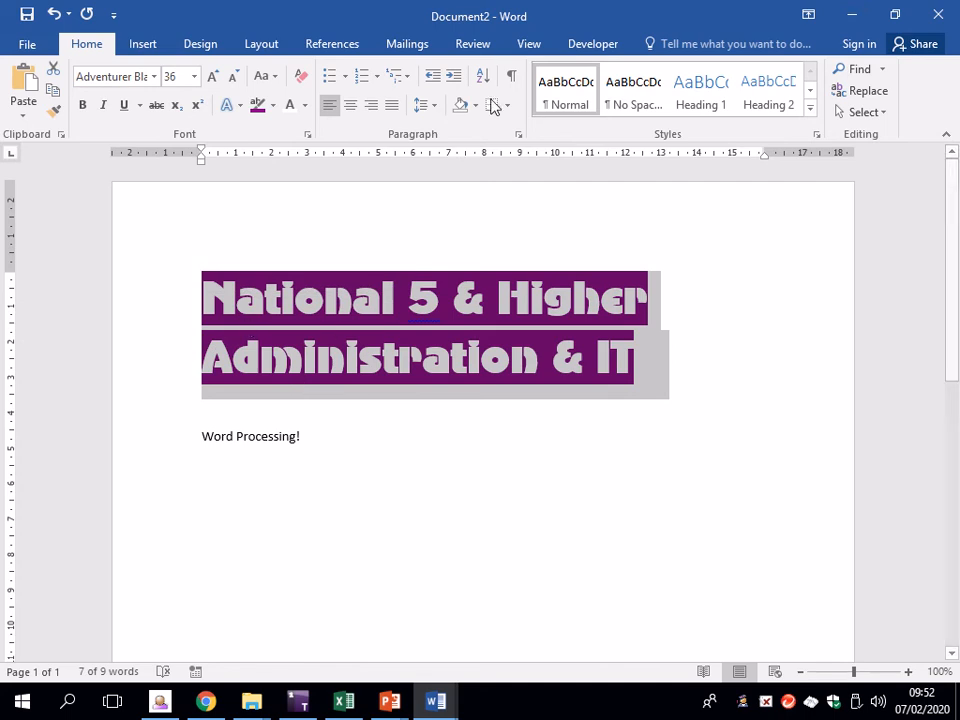
{"action": "left_click", "coordinate": [369, 107]}
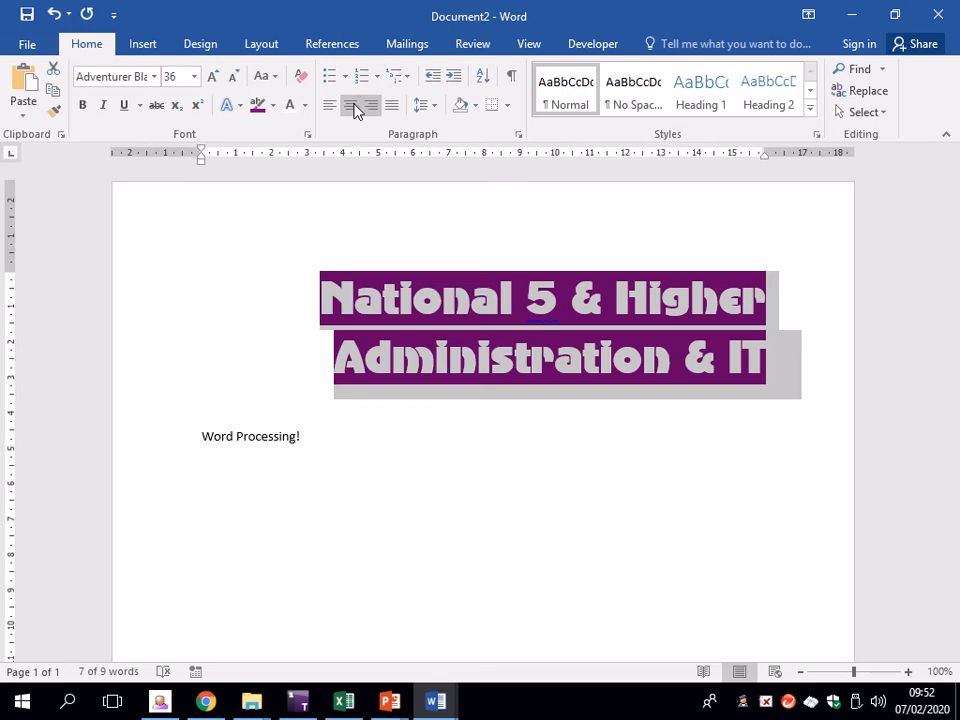
{"action": "left_click", "coordinate": [352, 106]}
{"action": "left_click", "coordinate": [391, 106]}
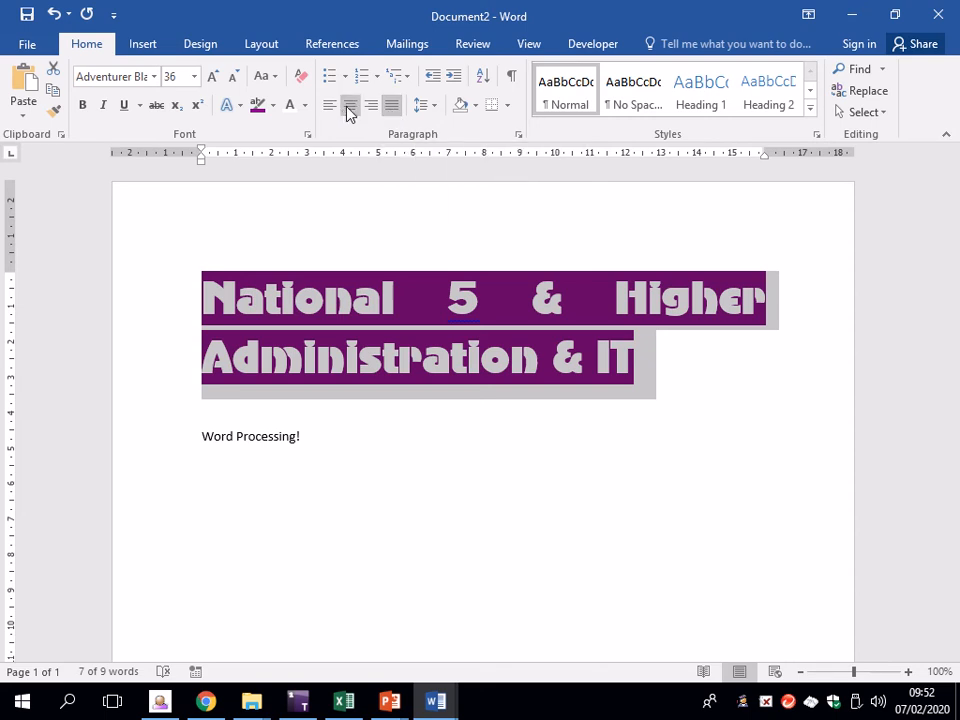
{"action": "left_click", "coordinate": [348, 108]}
{"action": "left_click", "coordinate": [501, 465]}
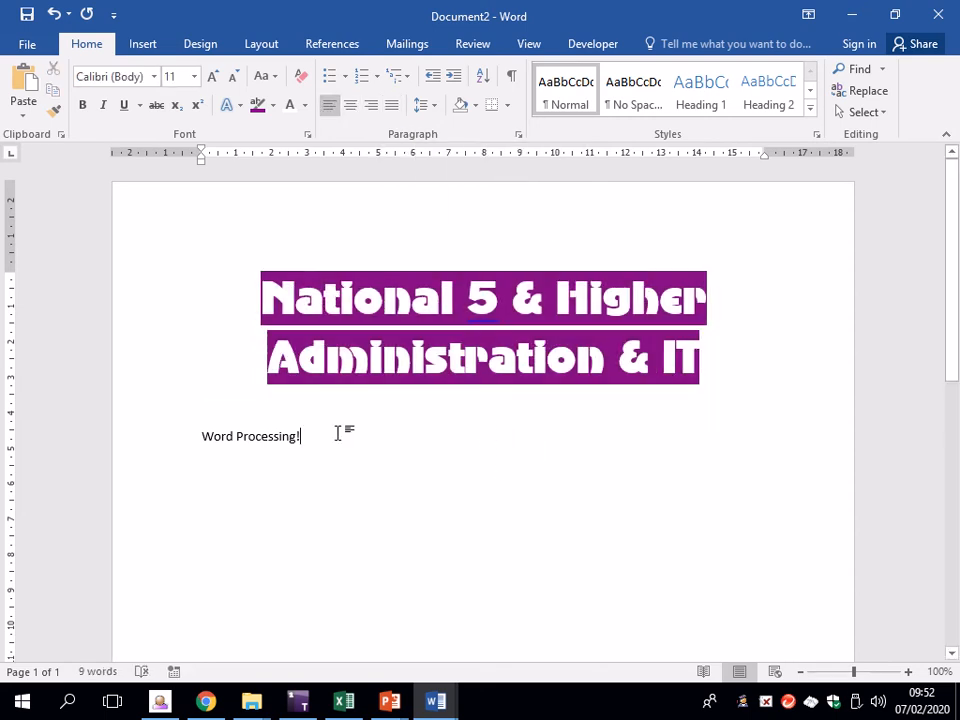
{"action": "scroll", "coordinate": [337, 434], "scroll_direction": "down", "scroll_amount": 5}
{"action": "scroll", "coordinate": [337, 435], "scroll_direction": "up", "scroll_amount": 5}
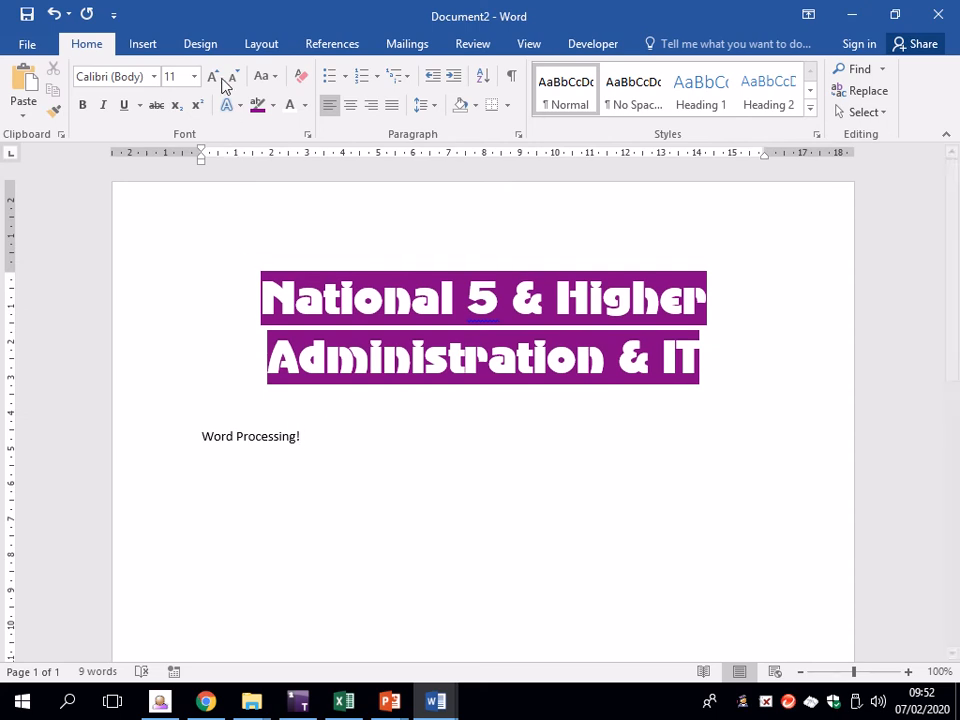
Step: Set up a box page border using the thin-thick-thin triple-line style
{"action": "left_click", "coordinate": [203, 47]}
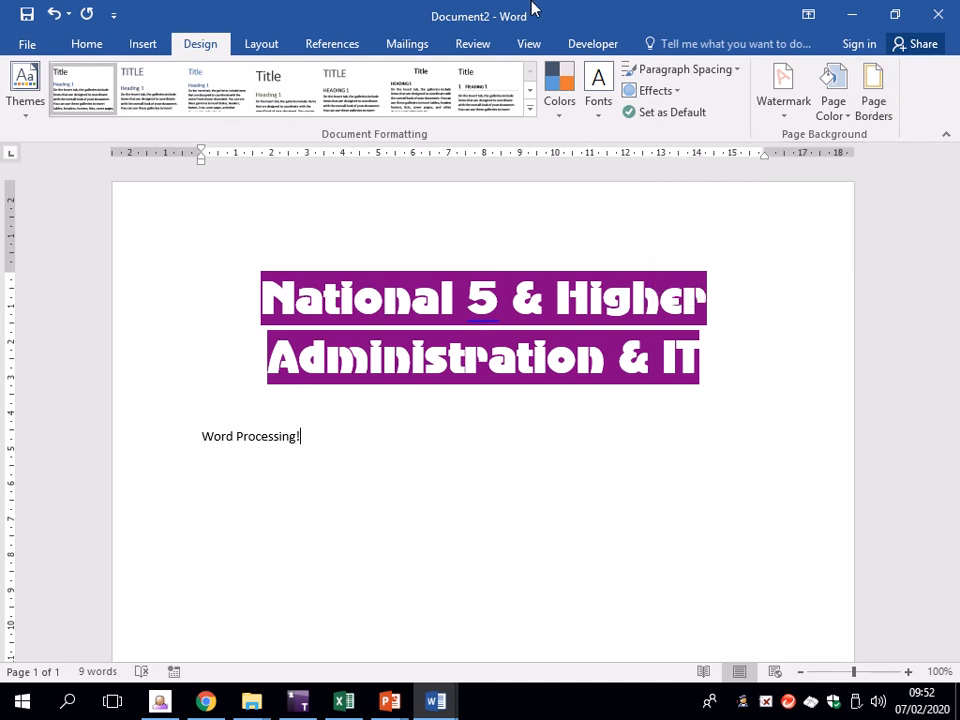
{"action": "mouse_move", "coordinate": [422, 41]}
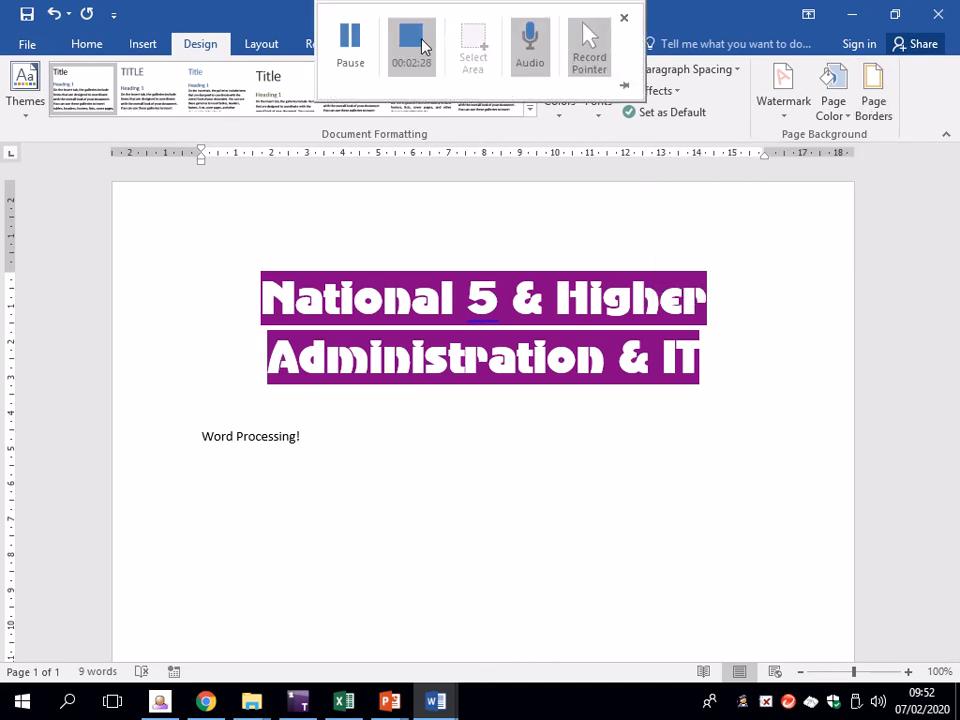
{"action": "left_click", "coordinate": [372, 58]}
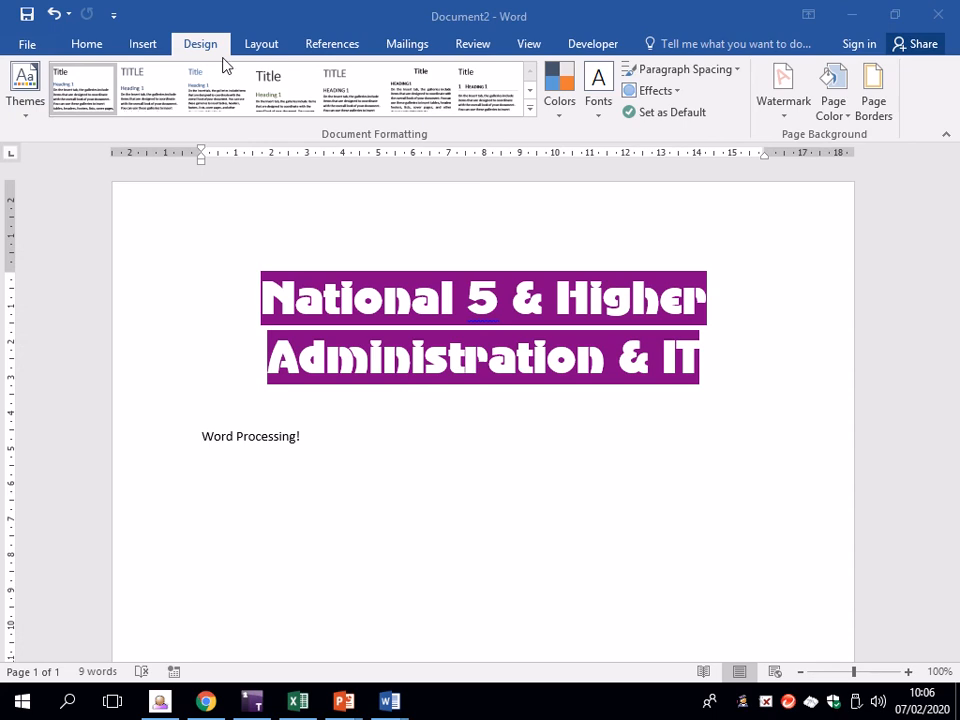
{"action": "left_click", "coordinate": [876, 110]}
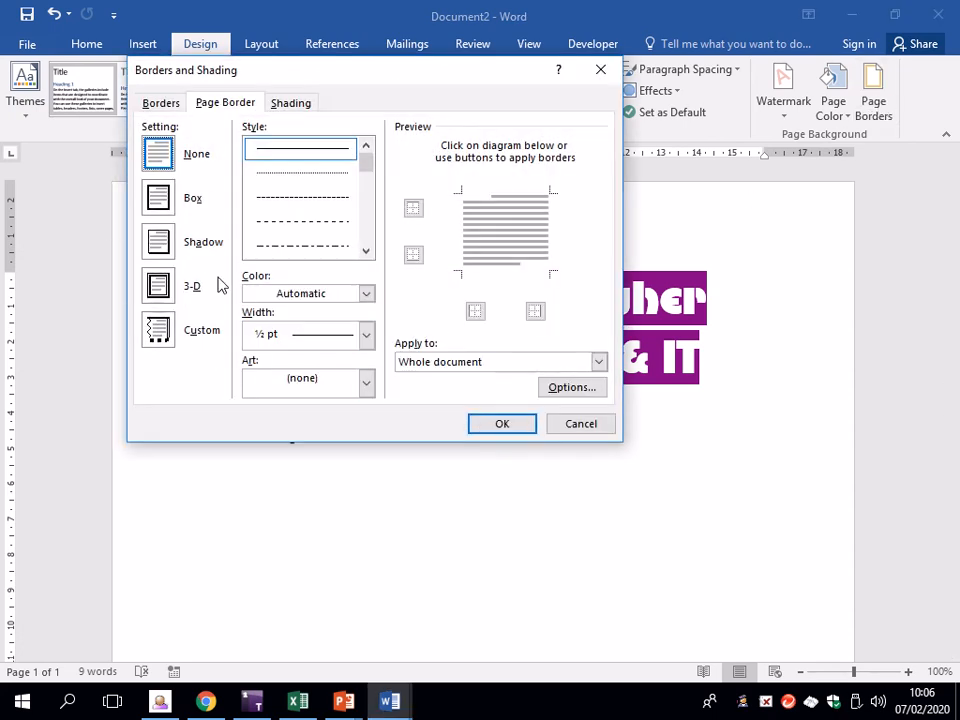
{"action": "left_click", "coordinate": [160, 199]}
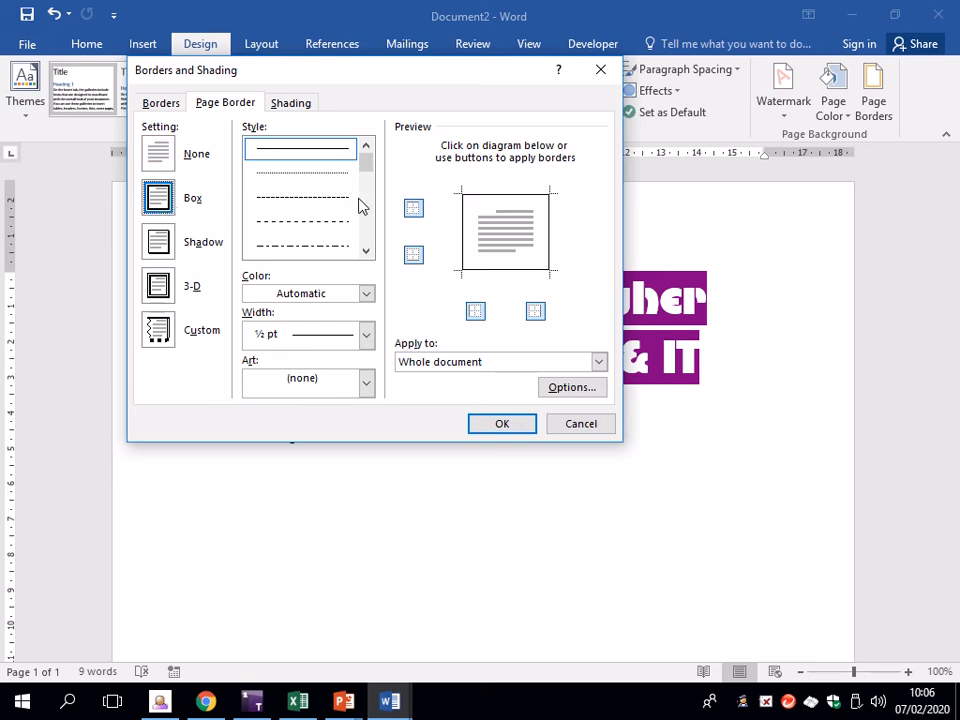
{"action": "mouse_move", "coordinate": [366, 162]}
{"action": "left_mouse_down"}
{"action": "mouse_move", "coordinate": [373, 222]}
{"action": "mouse_move", "coordinate": [375, 182]}
{"action": "mouse_move", "coordinate": [377, 212]}
{"action": "left_mouse_up"}
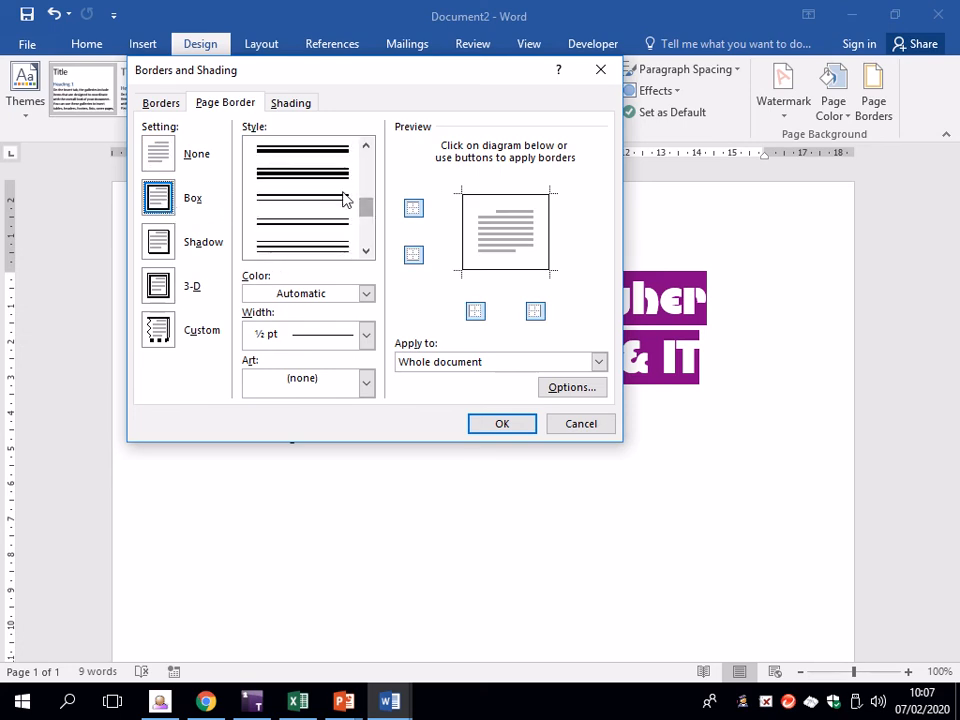
{"action": "left_click", "coordinate": [343, 186]}
Step: Colour the page border purple and apply it to this section's first page only
{"action": "left_click", "coordinate": [366, 294]}
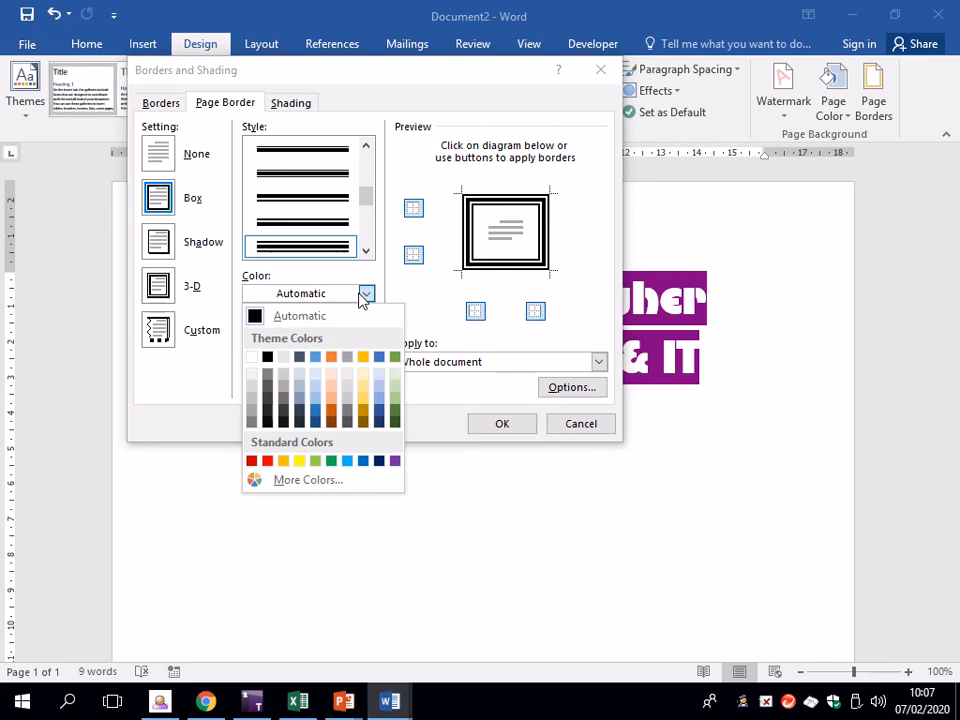
{"action": "left_click", "coordinate": [396, 462]}
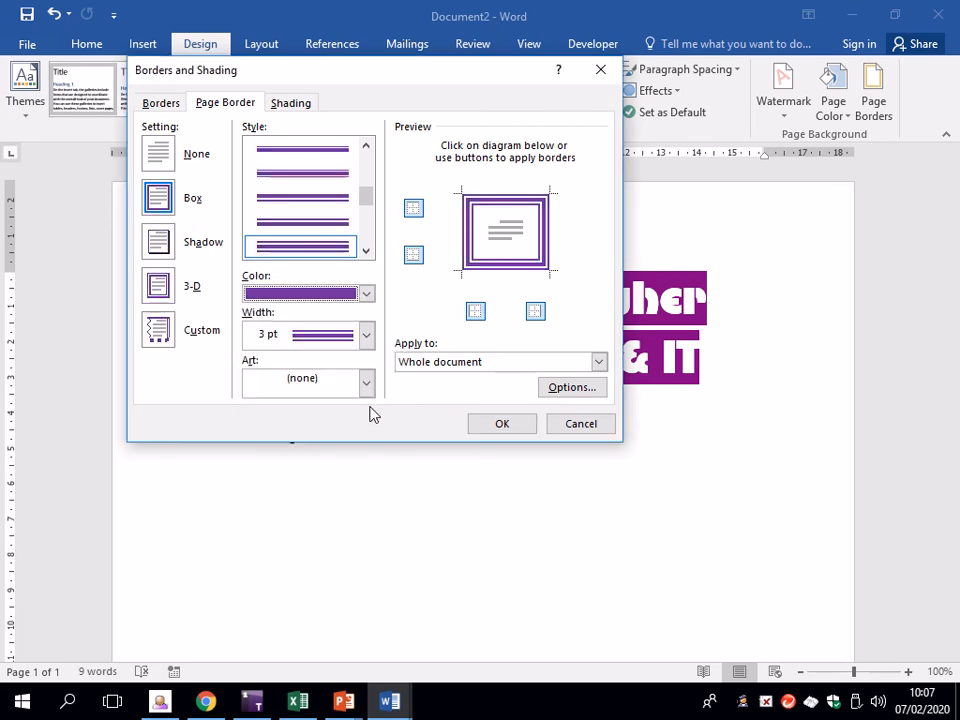
{"action": "left_click", "coordinate": [560, 364]}
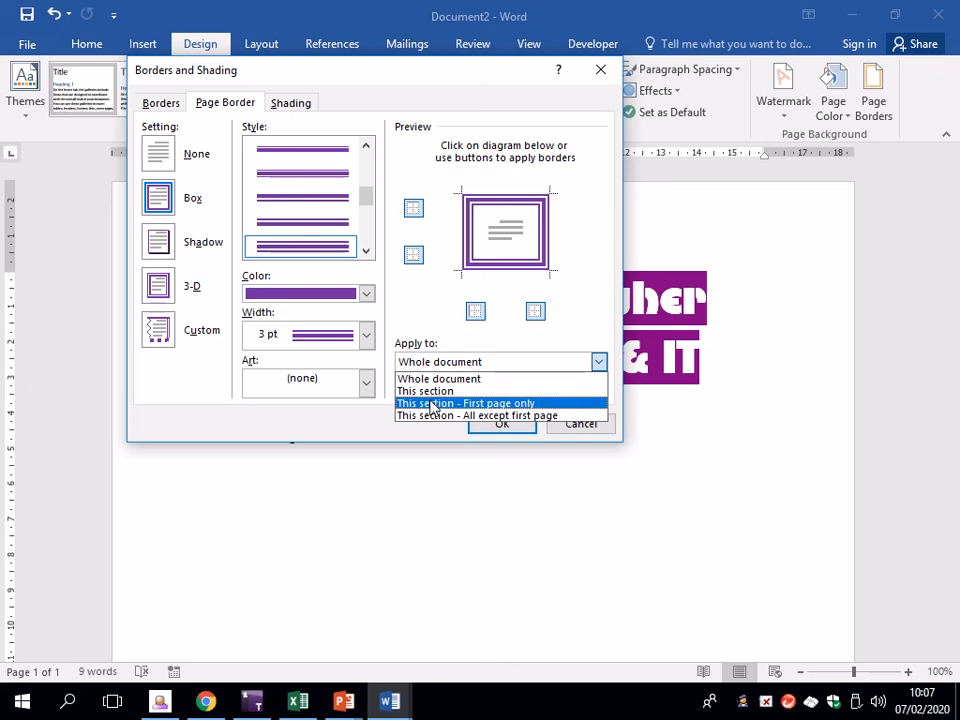
{"action": "left_click", "coordinate": [515, 405]}
{"action": "left_click", "coordinate": [508, 428]}
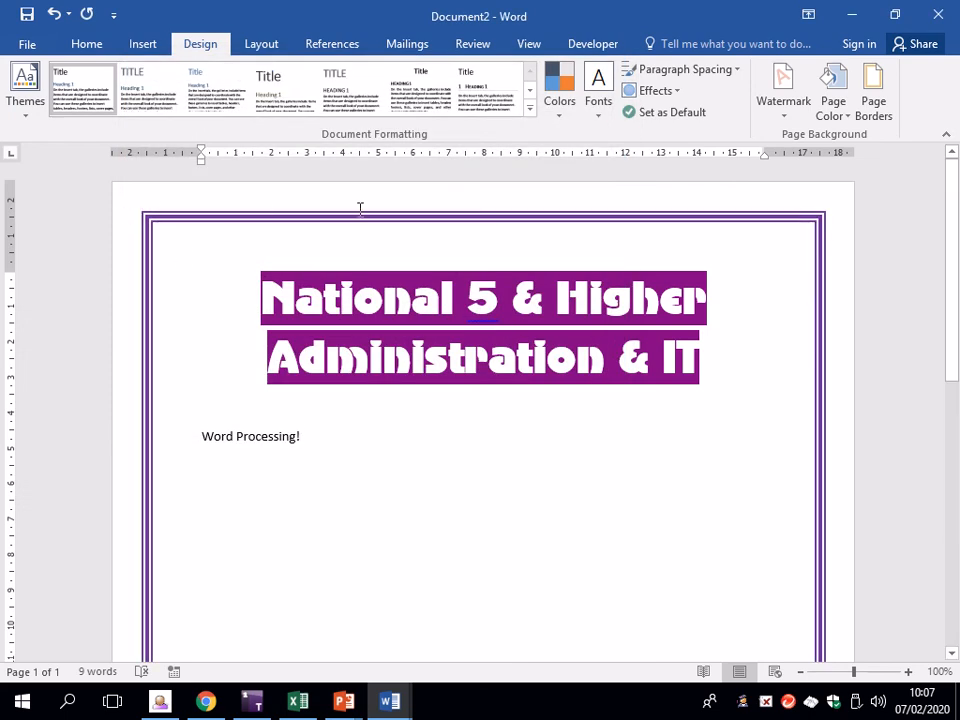
{"action": "scroll", "coordinate": [791, 329], "scroll_direction": "down", "scroll_amount": 8}
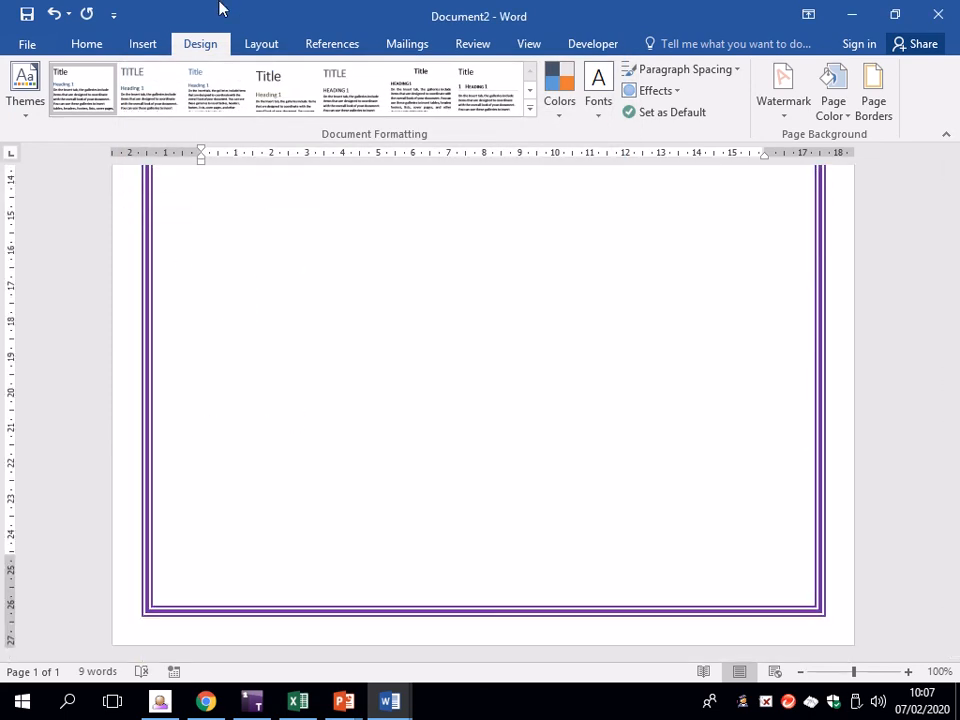